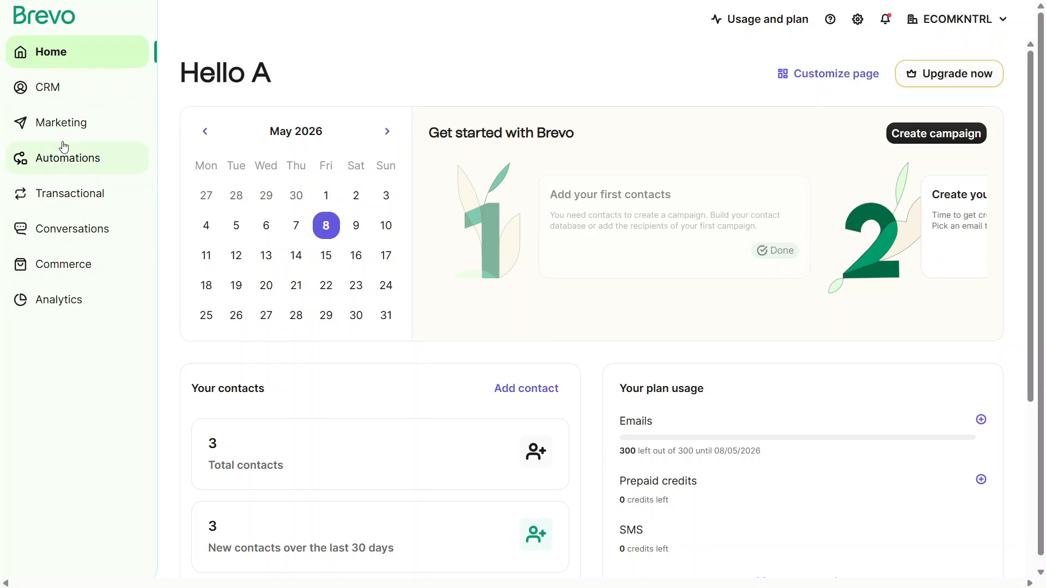
Create a regular standard email campaign named "Campaign".
{"action": "left_click", "coordinate": [55, 98]}
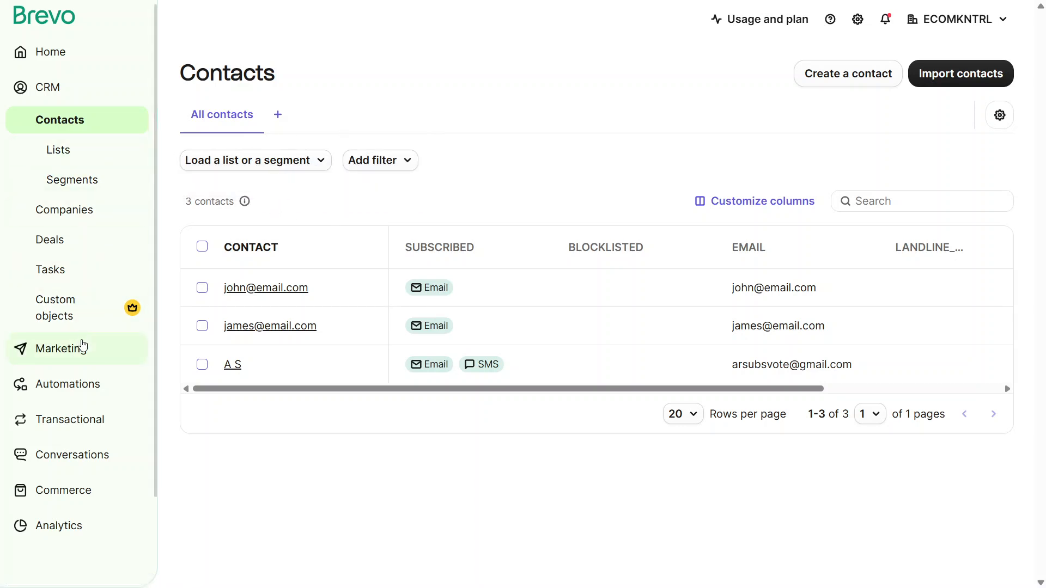
{"action": "left_click", "coordinate": [82, 347]}
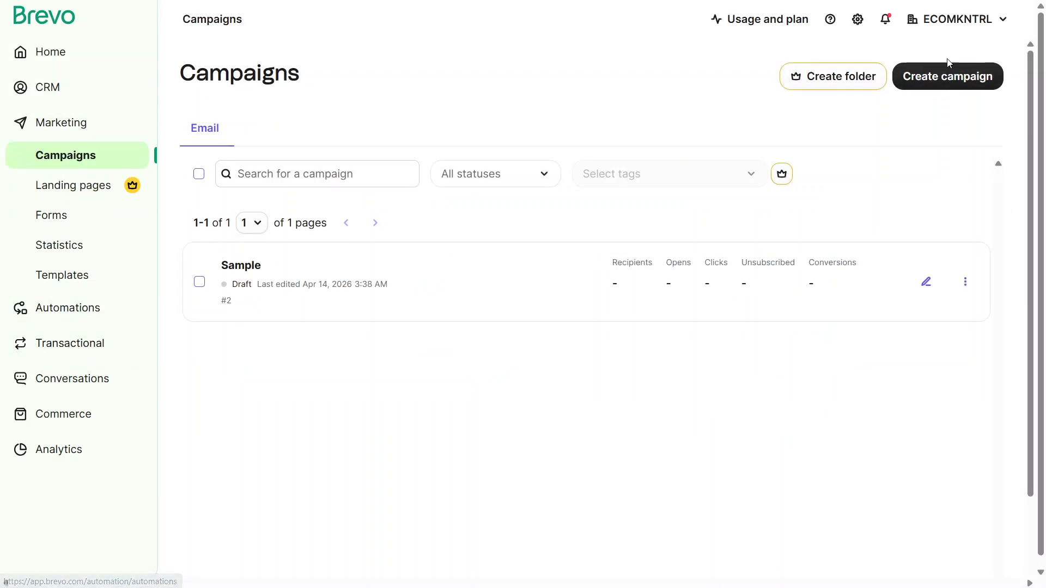
{"action": "left_click", "coordinate": [952, 82]}
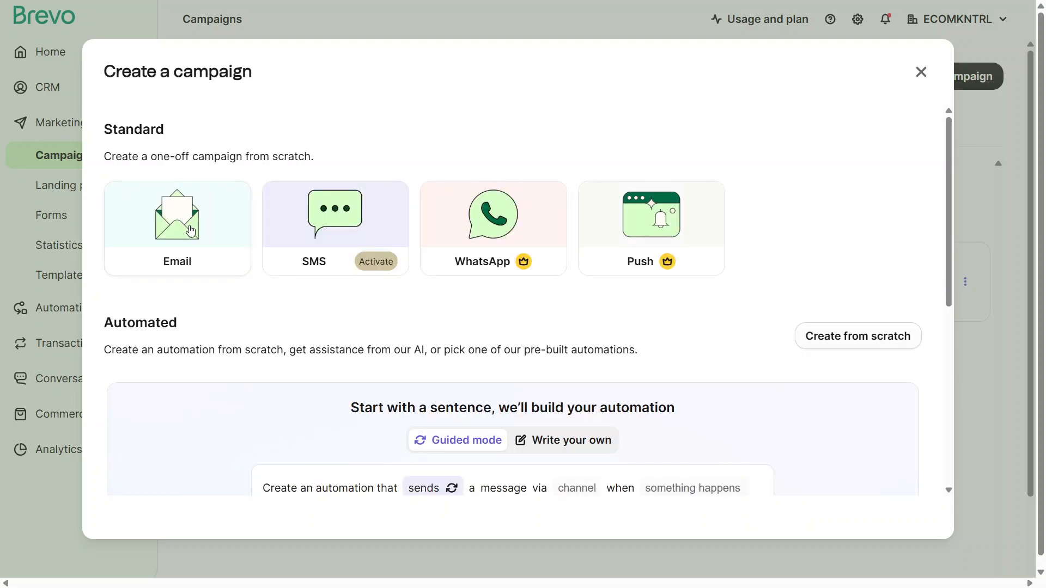
{"action": "left_click", "coordinate": [191, 229]}
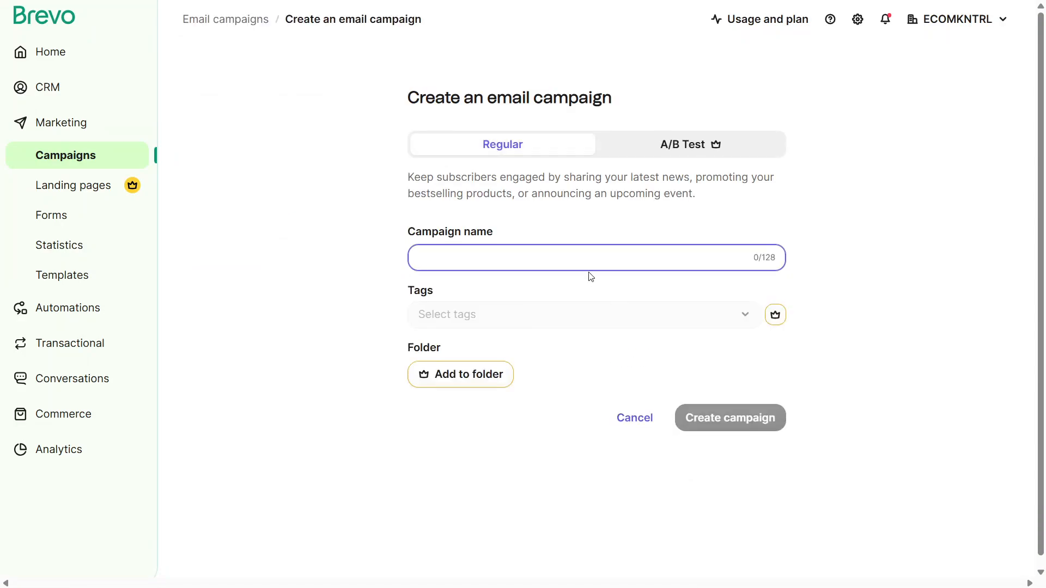
{"action": "type", "text": "Ca"}
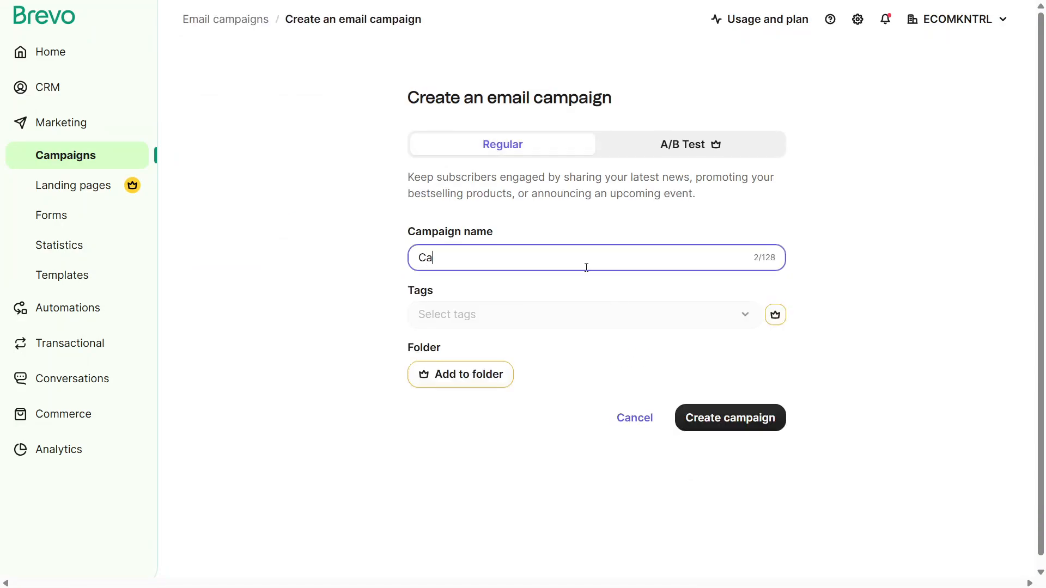
{"action": "type", "text": "mpaign"}
{"action": "left_click", "coordinate": [740, 427]}
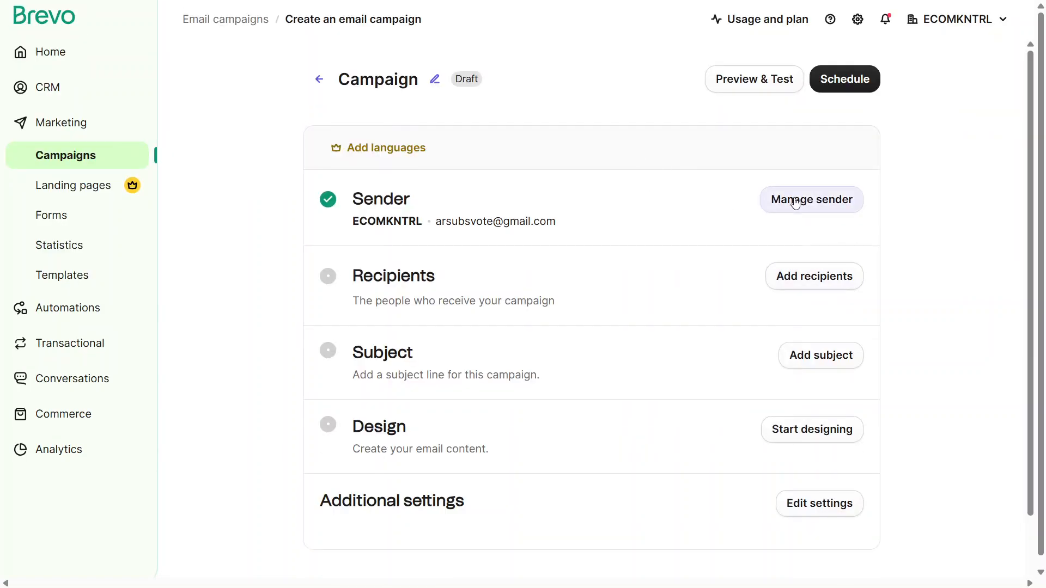
Review the campaign's sender details and save them with the existing email address and sender name.
{"action": "left_click", "coordinate": [794, 201]}
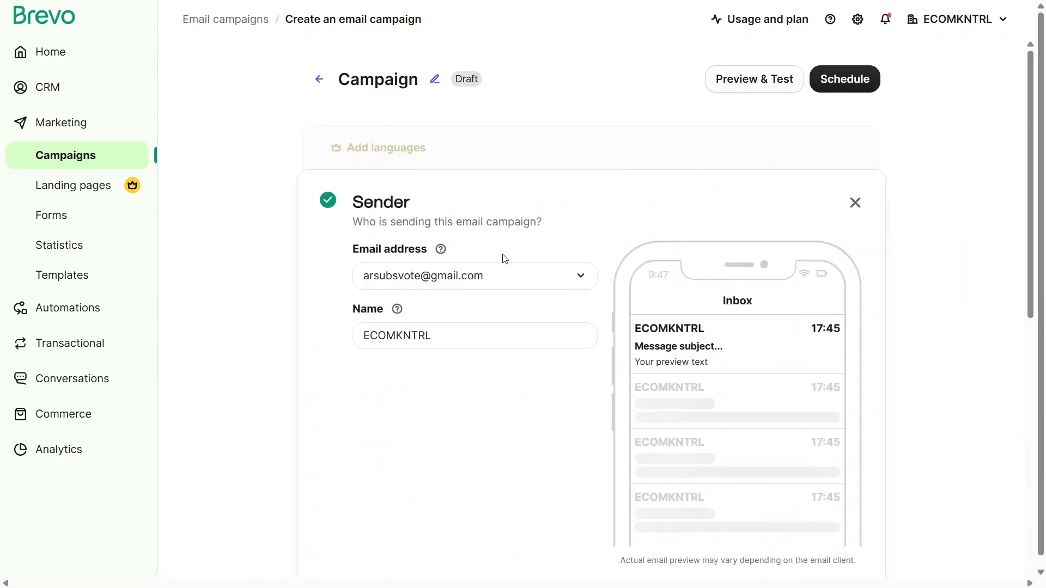
{"action": "scroll", "coordinate": [629, 401], "scroll_direction": "down", "scroll_amount": 5}
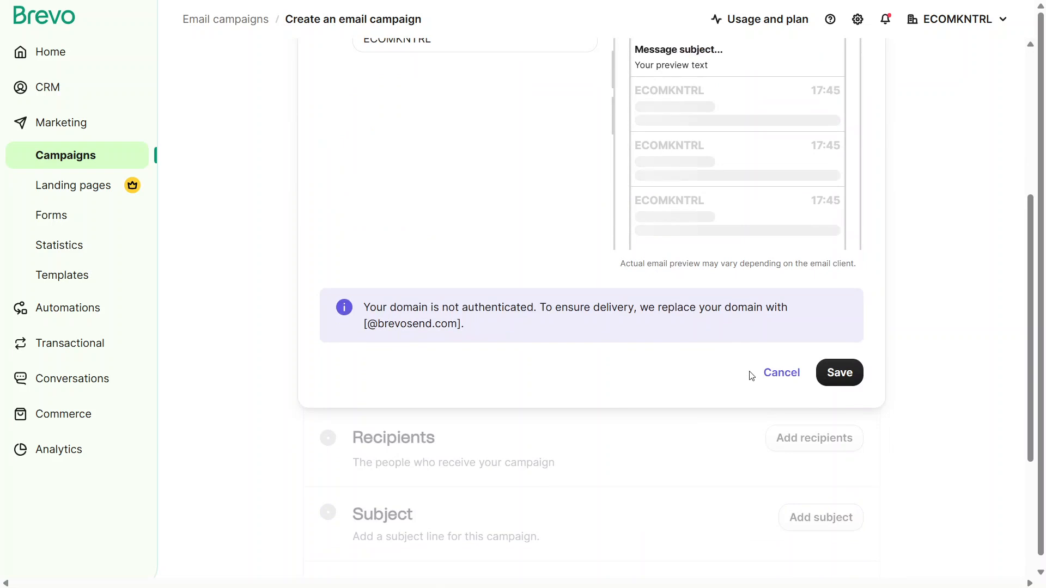
{"action": "left_click", "coordinate": [841, 383]}
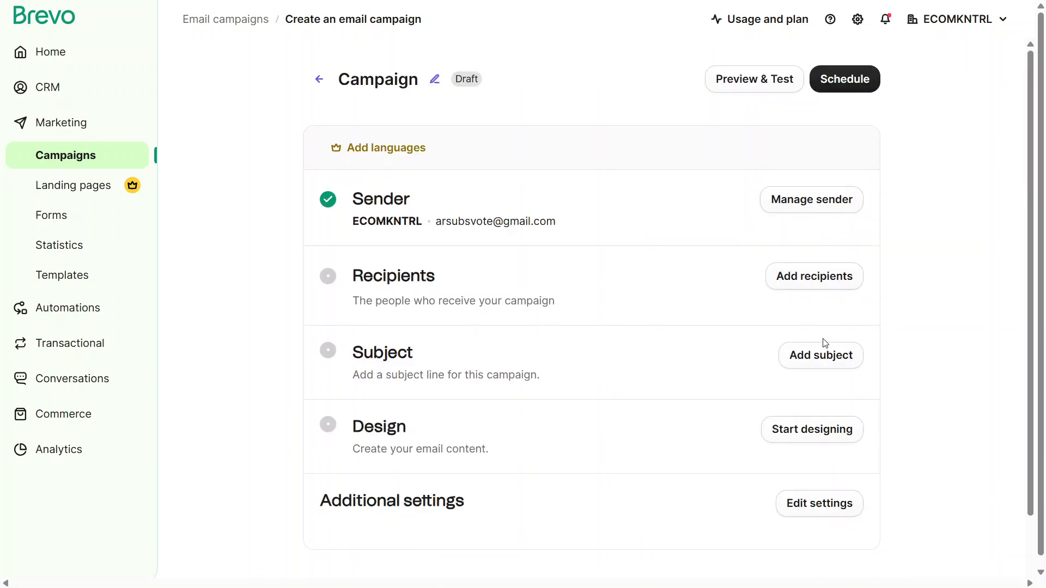
Set the campaign's recipients to the list "Your first list #2" from Your First Folder and save.
{"action": "left_click", "coordinate": [812, 287]}
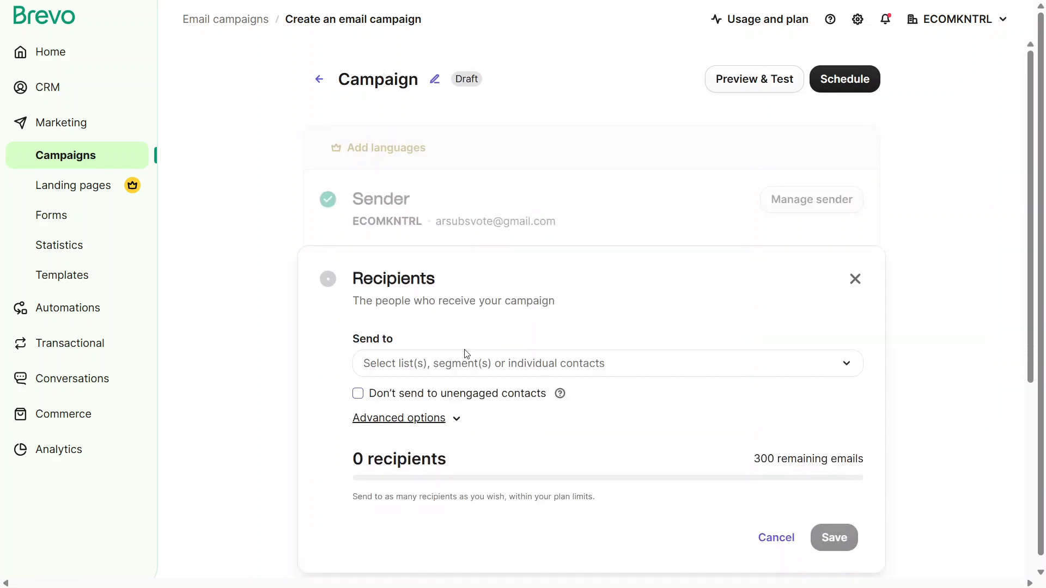
{"action": "left_click", "coordinate": [466, 362]}
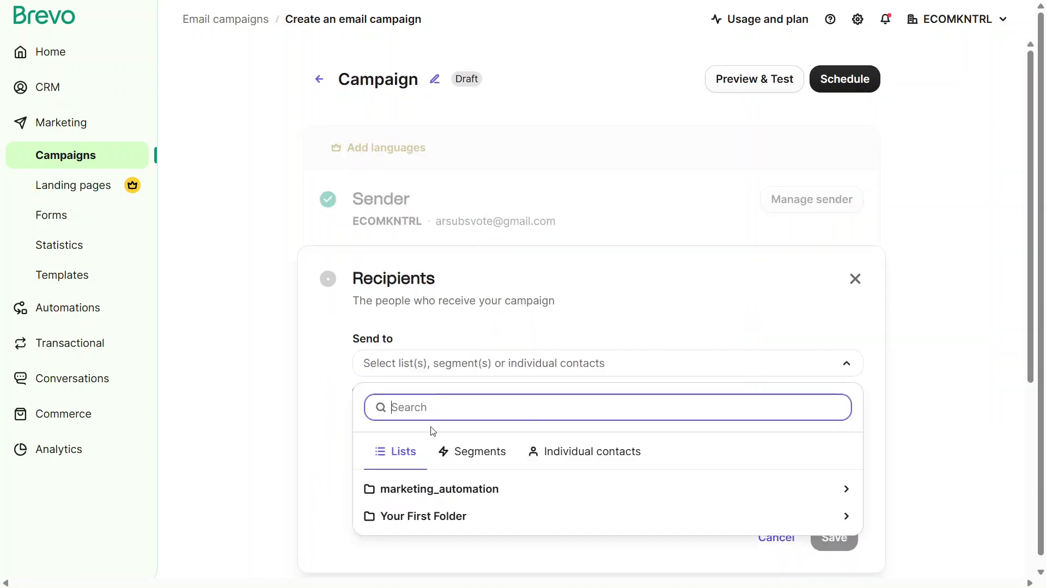
{"action": "left_click", "coordinate": [427, 509]}
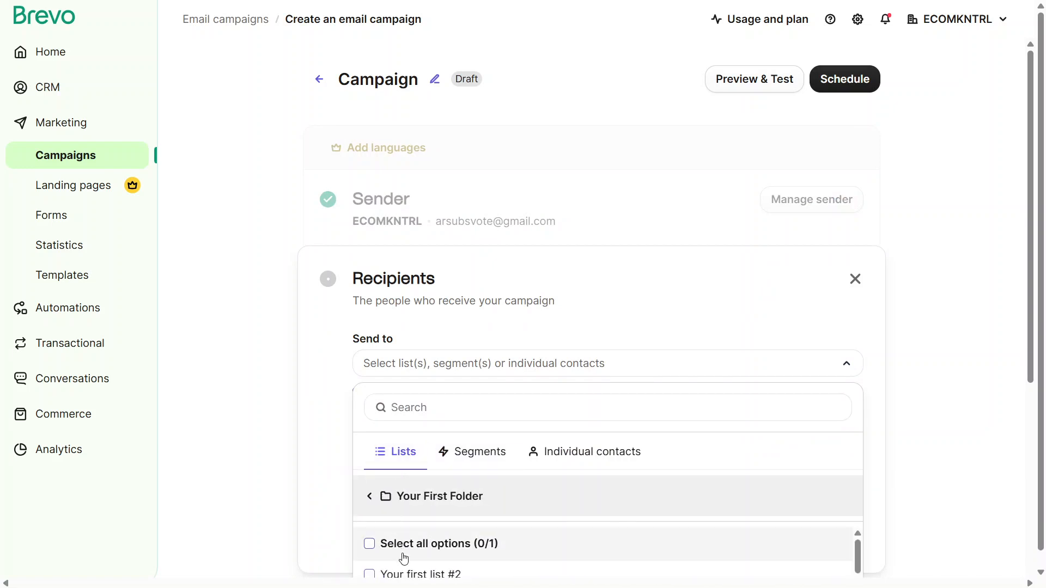
{"action": "left_click", "coordinate": [406, 576]}
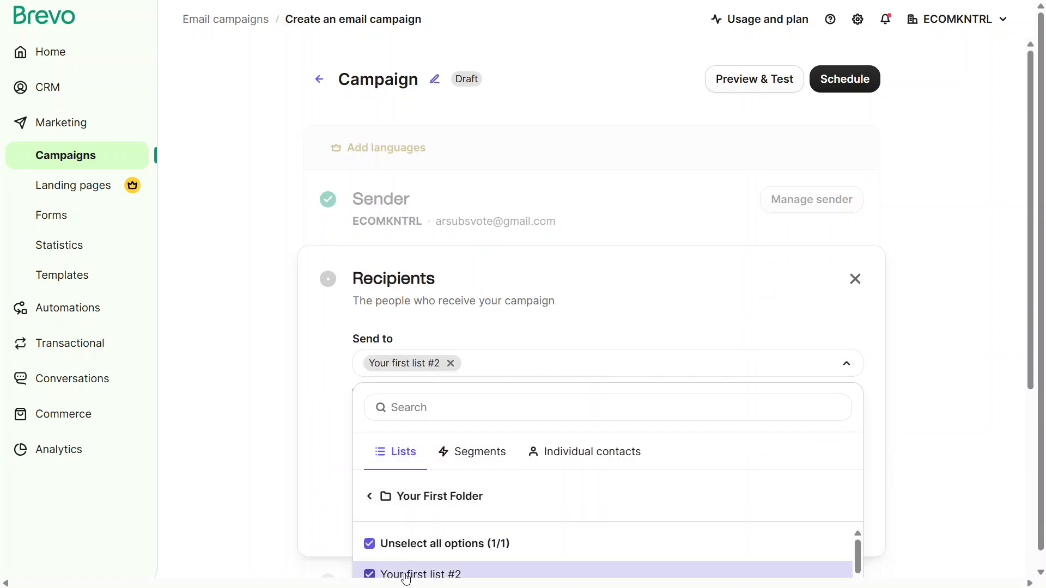
{"action": "left_click", "coordinate": [333, 403]}
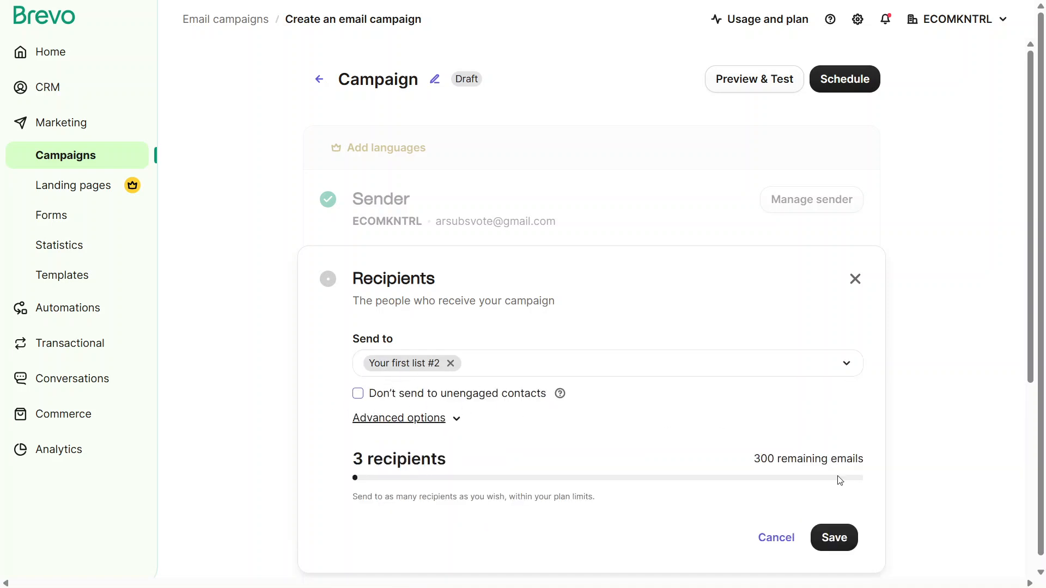
{"action": "left_click", "coordinate": [842, 537]}
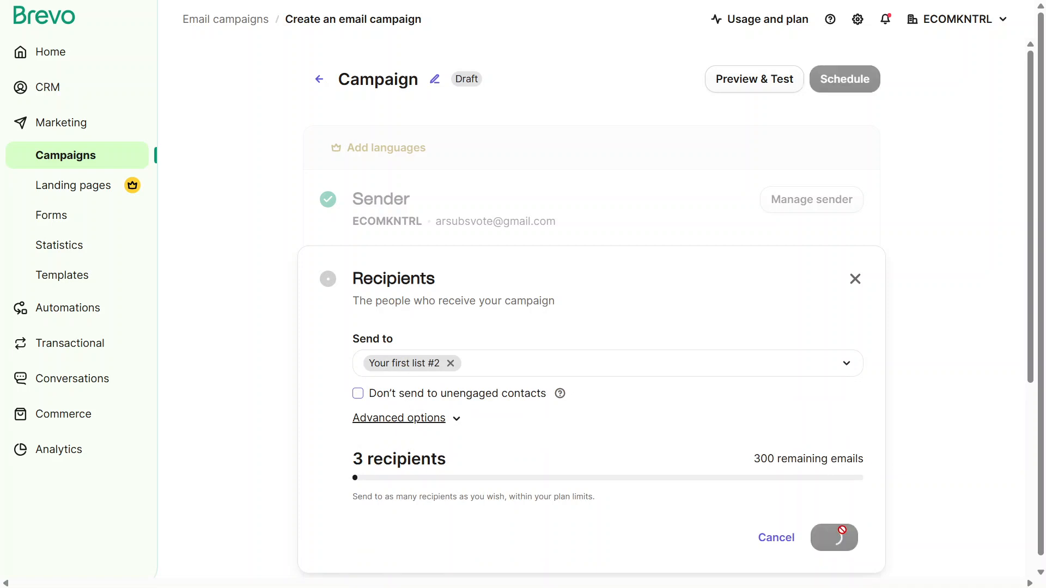
Add the subject line "ECOMKNTRL" to the campaign and save it.
{"action": "scroll", "coordinate": [832, 494], "scroll_direction": "down", "scroll_amount": 1}
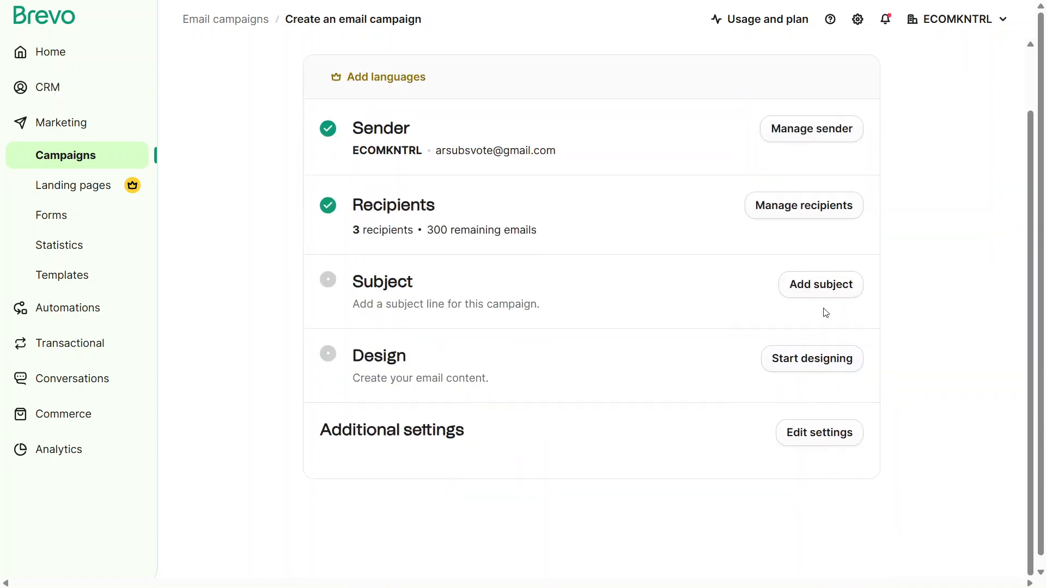
{"action": "left_click", "coordinate": [815, 293]}
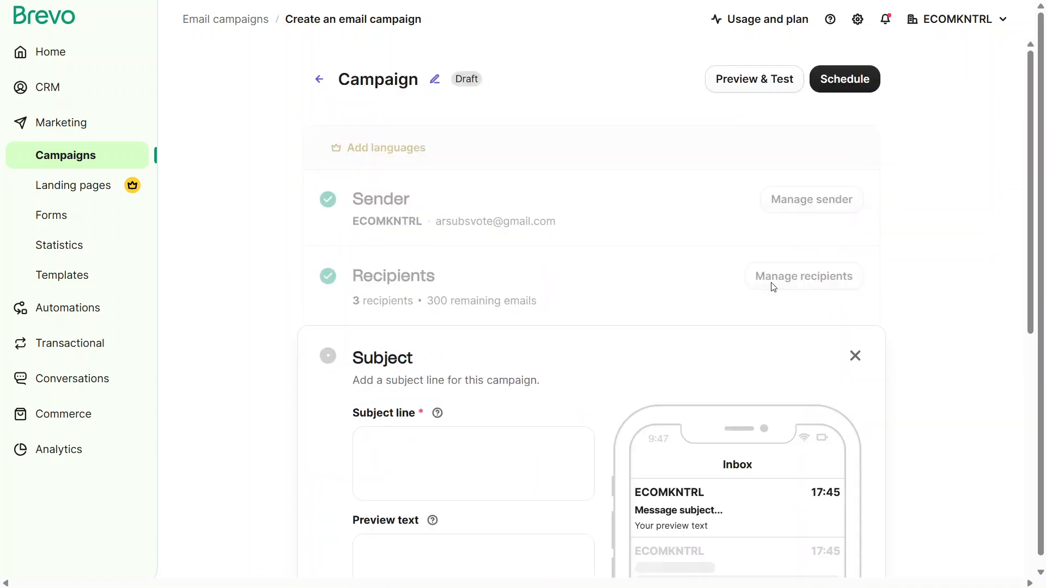
{"action": "left_click", "coordinate": [494, 435]}
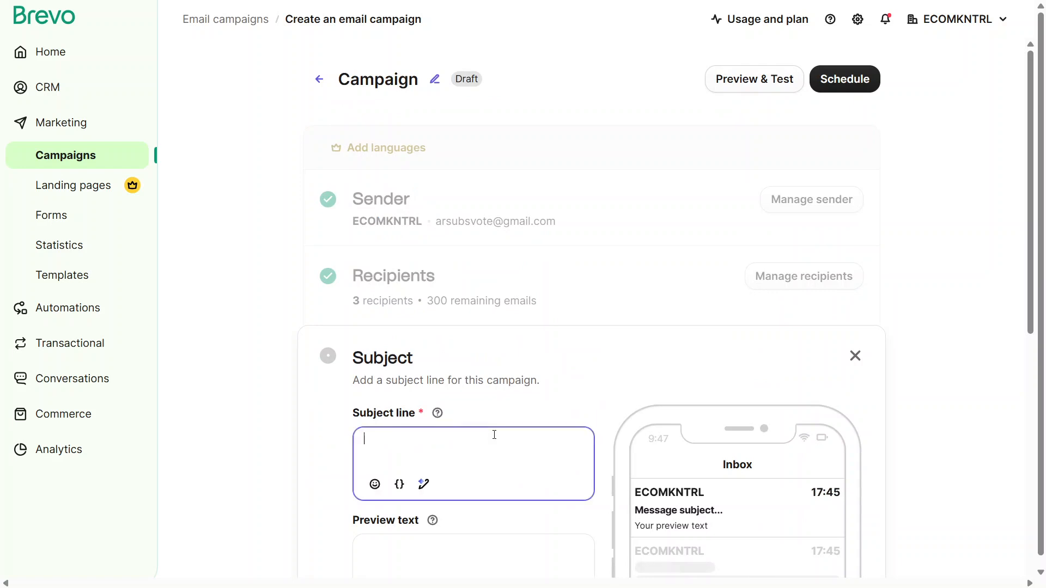
{"action": "type", "text": "ECOMKNTRL"}
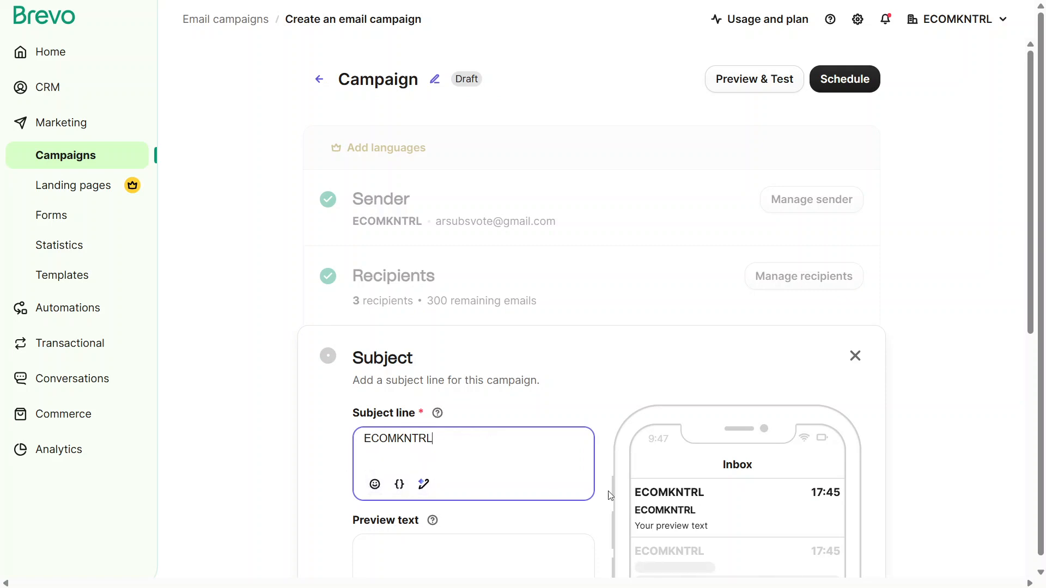
{"action": "scroll", "coordinate": [714, 507], "scroll_direction": "down", "scroll_amount": 5}
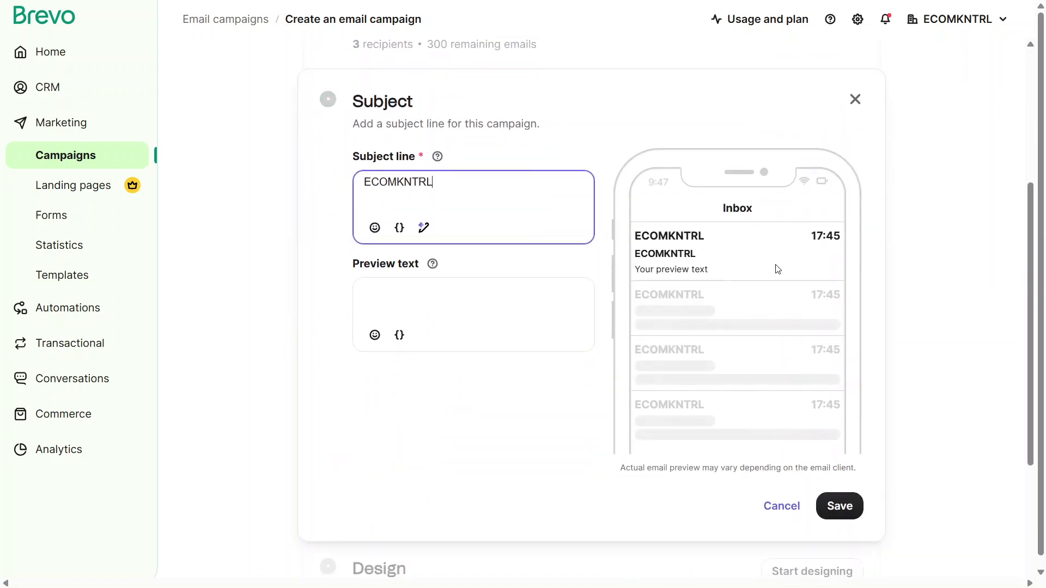
{"action": "left_click", "coordinate": [839, 506]}
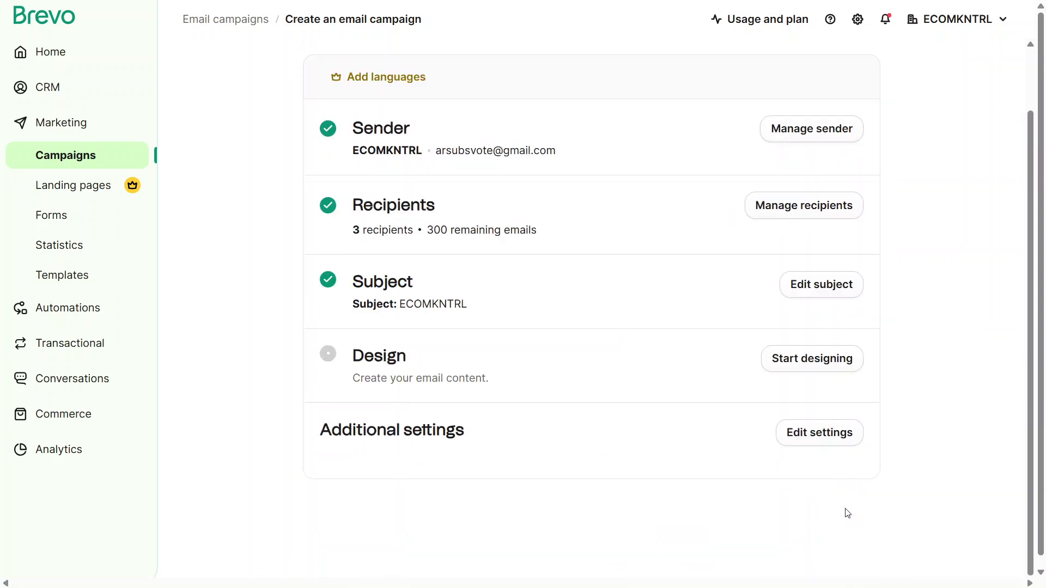
Start the email design from the past campaign email "Sample" as the template.
{"action": "left_click", "coordinate": [824, 378]}
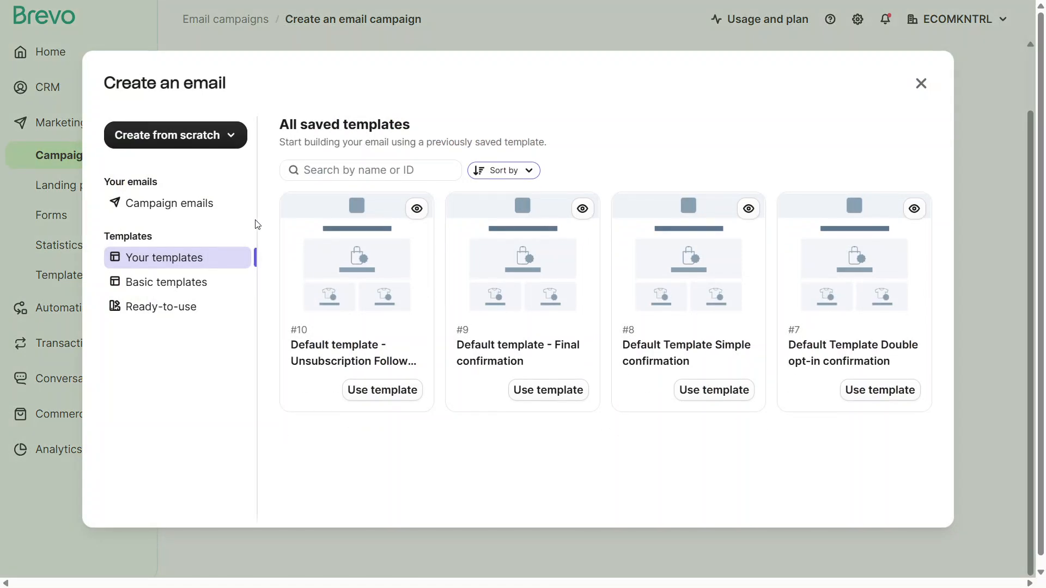
{"action": "left_click", "coordinate": [220, 208]}
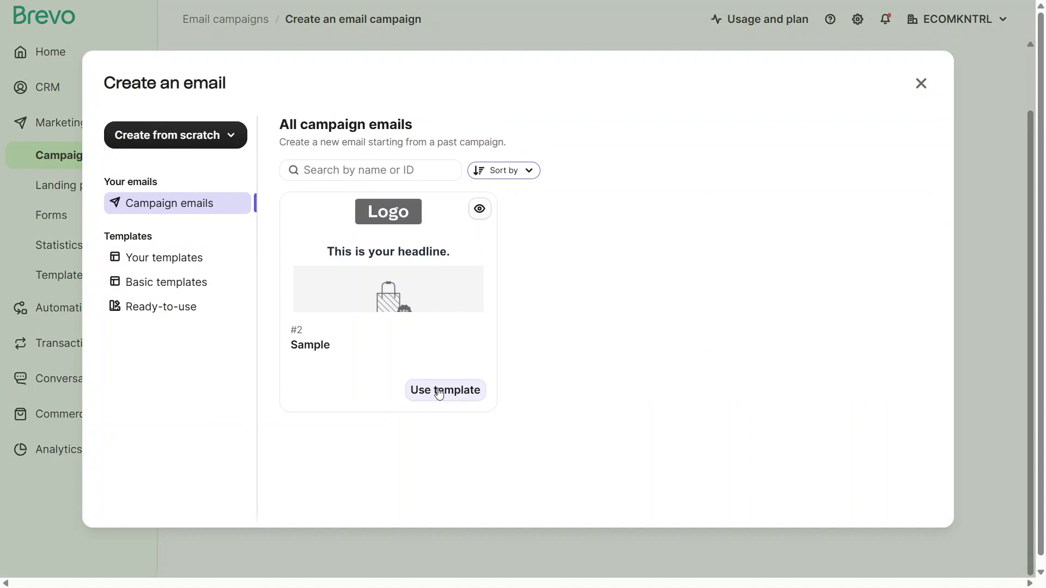
{"action": "left_click", "coordinate": [440, 393]}
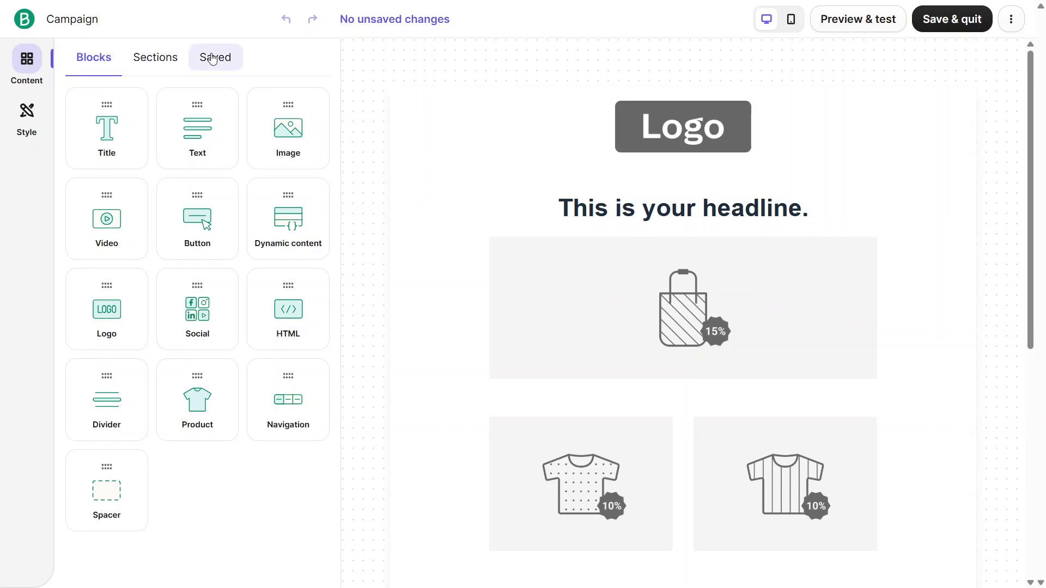
Examine the email's overall style settings, including layout, spacing, background, text, links and buttons.
{"action": "left_click_drag", "start_coordinate": [196, 116], "coordinate": [167, 104]}
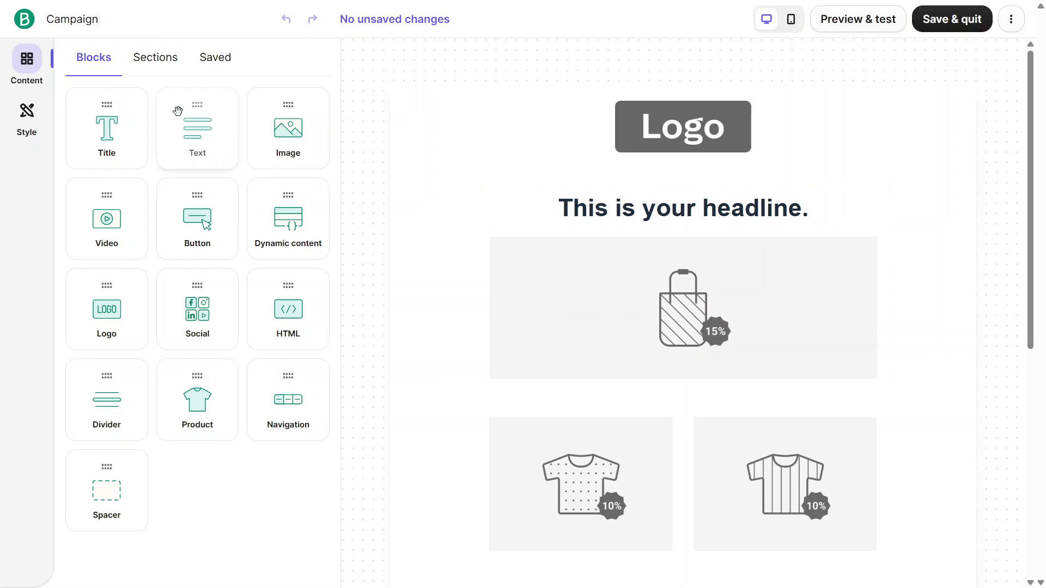
{"action": "left_click", "coordinate": [29, 113]}
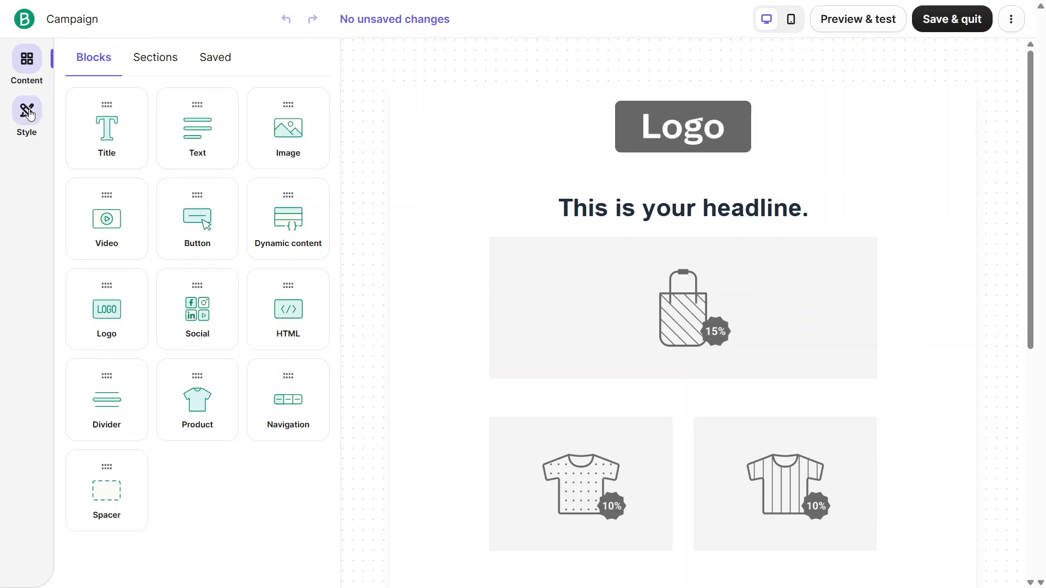
{"action": "scroll", "coordinate": [201, 364], "scroll_direction": "down", "scroll_amount": 7}
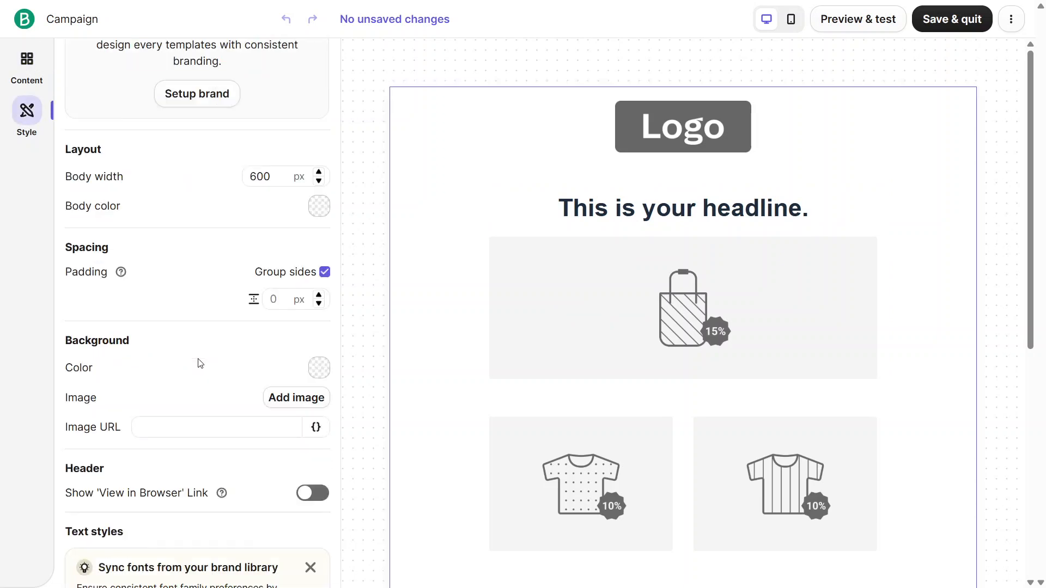
{"action": "scroll", "coordinate": [199, 364], "scroll_direction": "down", "scroll_amount": 10}
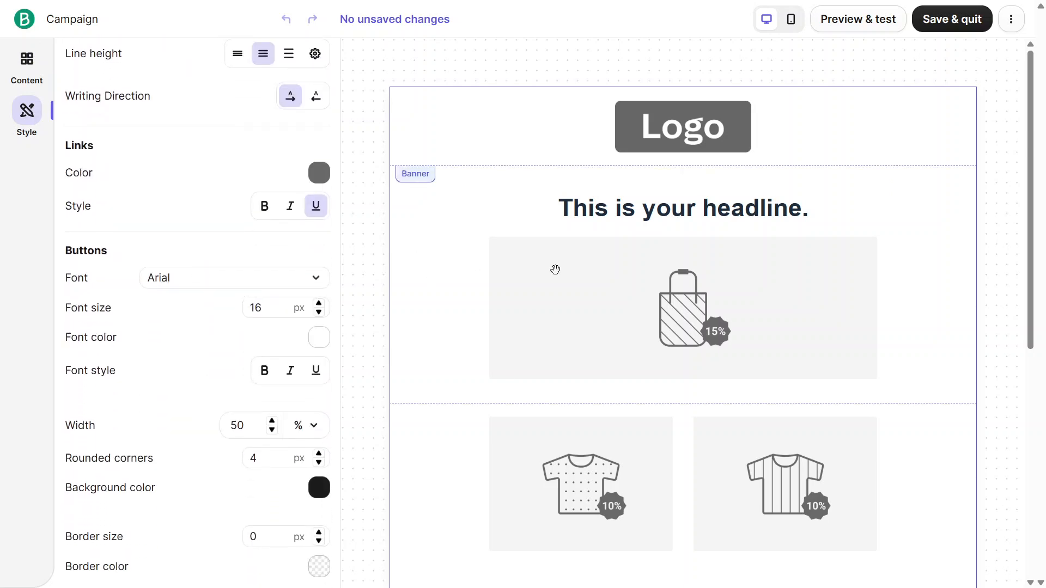
Check the properties of the shopping bag product image, and save the email design to return to the campaign setup.
{"action": "left_click", "coordinate": [607, 341]}
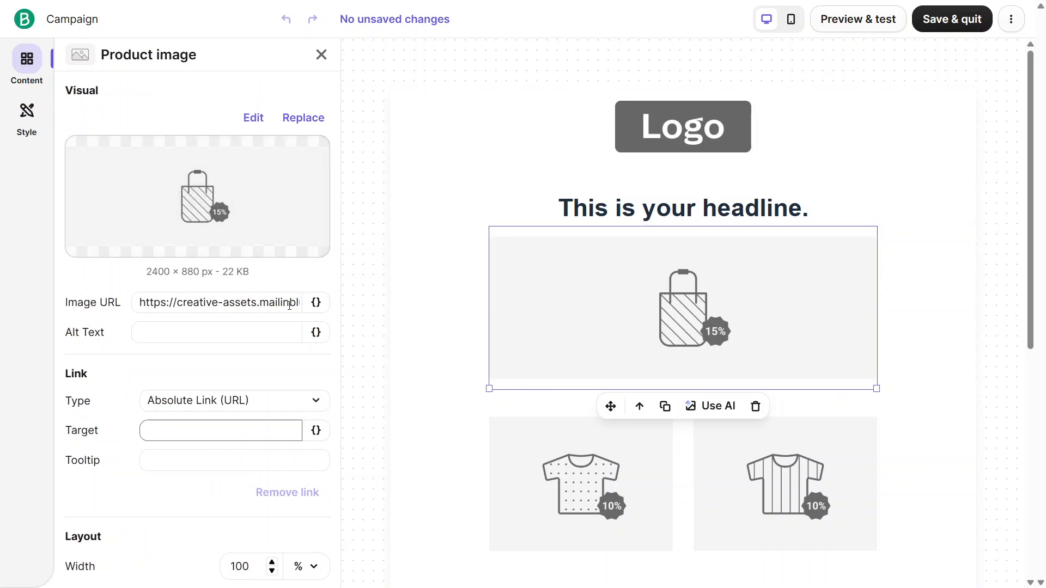
{"action": "scroll", "coordinate": [280, 272], "scroll_direction": "down", "scroll_amount": 8}
{"action": "scroll", "coordinate": [280, 274], "scroll_direction": "down", "scroll_amount": 2}
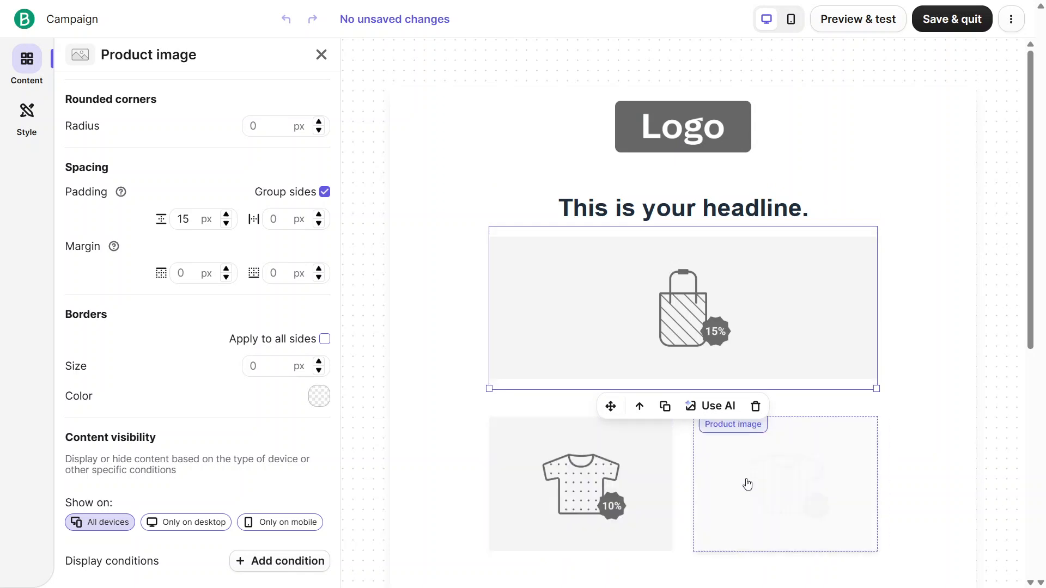
{"action": "left_click", "coordinate": [970, 15]}
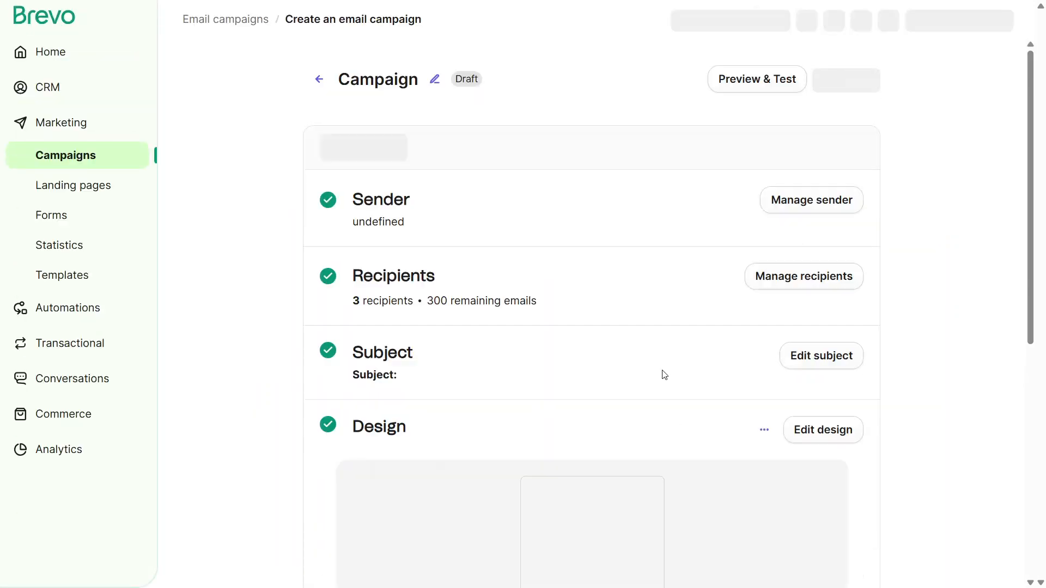
Review the campaign's additional settings for personalization, sending and tracking, subscription and design, and save them.
{"action": "scroll", "coordinate": [662, 373], "scroll_direction": "down", "scroll_amount": 8}
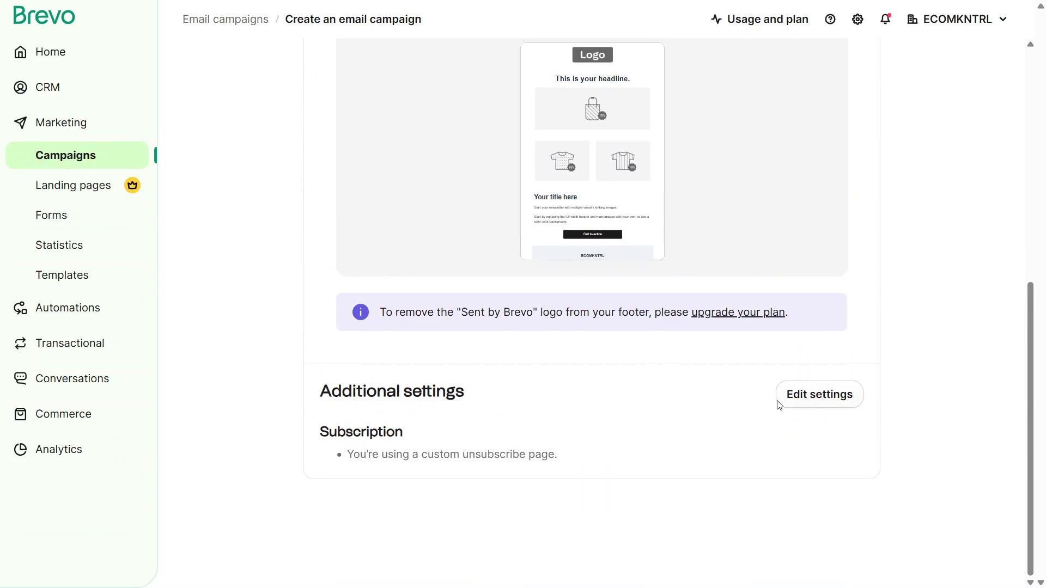
{"action": "left_click", "coordinate": [799, 399]}
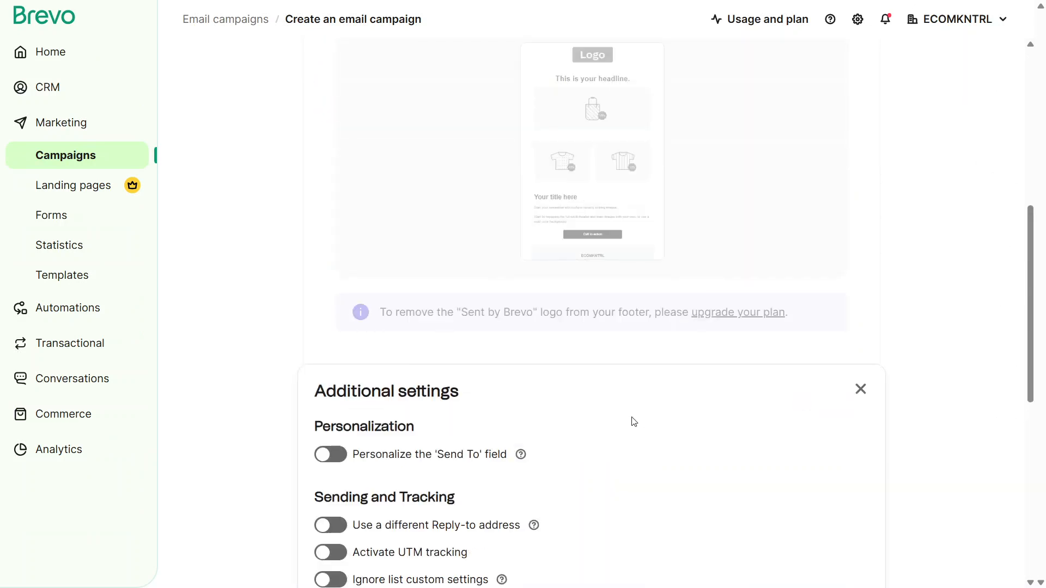
{"action": "scroll", "coordinate": [634, 422], "scroll_direction": "down", "scroll_amount": 2}
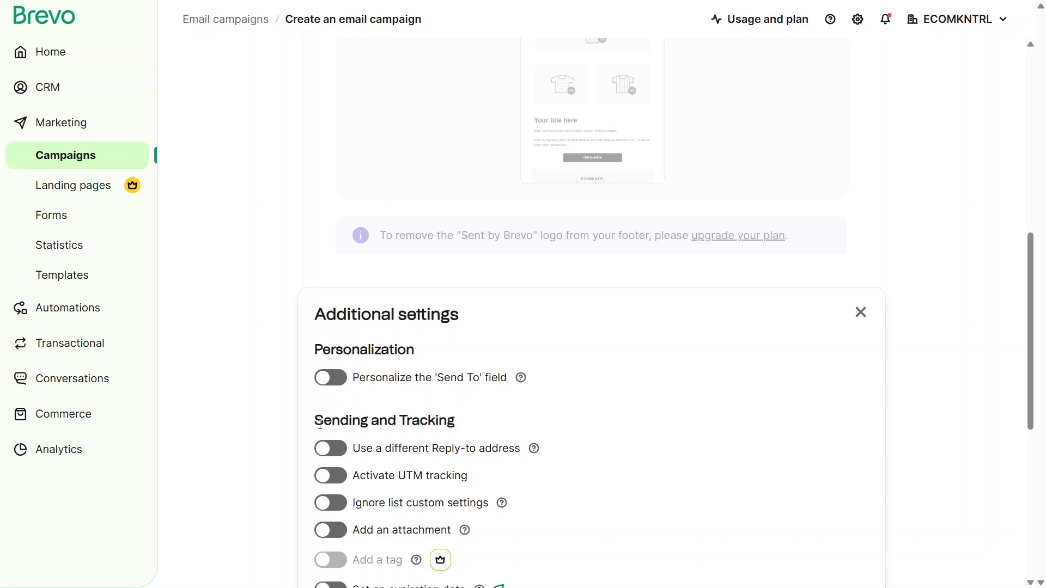
{"action": "scroll", "coordinate": [441, 423], "scroll_direction": "down", "scroll_amount": 8}
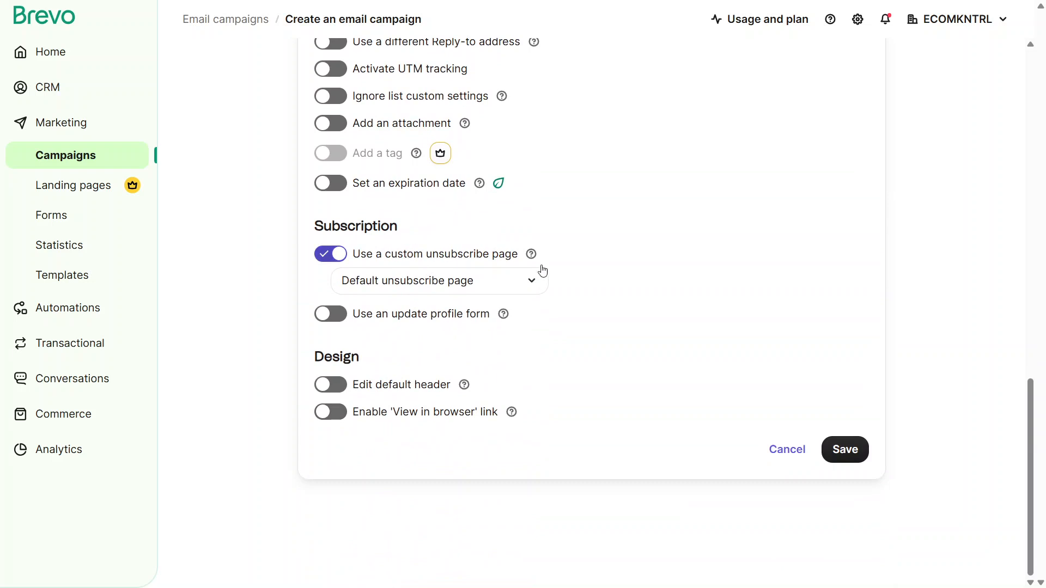
{"action": "left_click", "coordinate": [836, 448]}
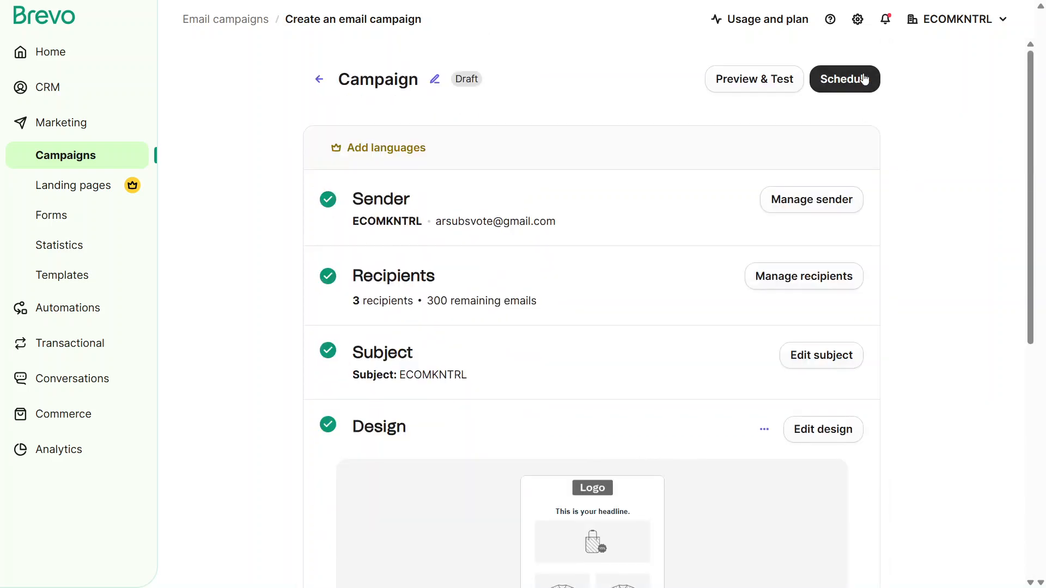
Examine the campaign's "Send now" and "Schedule for later" sending options, and close the scheduling options without sending.
{"action": "left_click", "coordinate": [854, 79]}
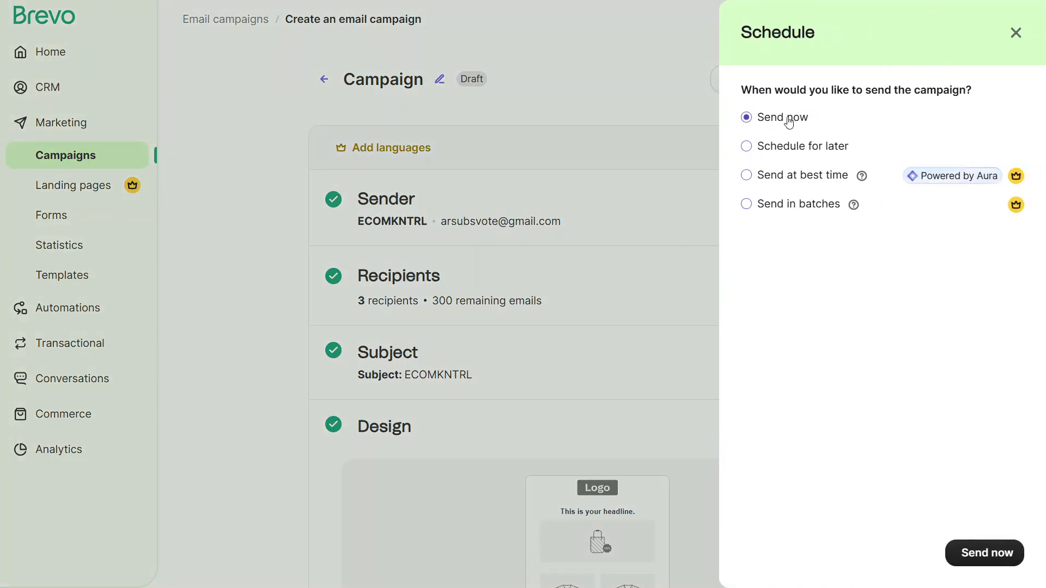
{"action": "left_click", "coordinate": [791, 147]}
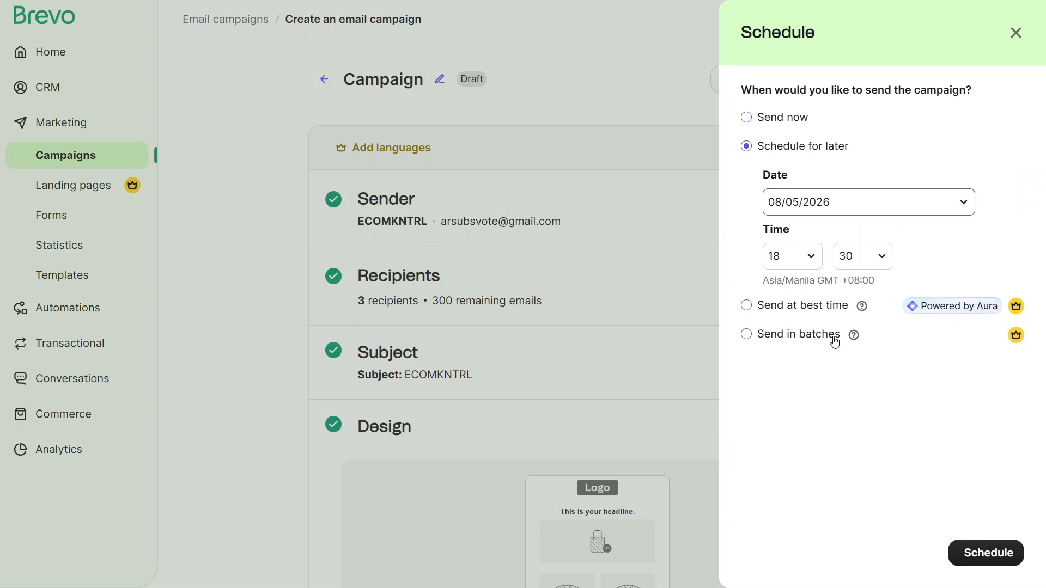
{"action": "left_click", "coordinate": [802, 126]}
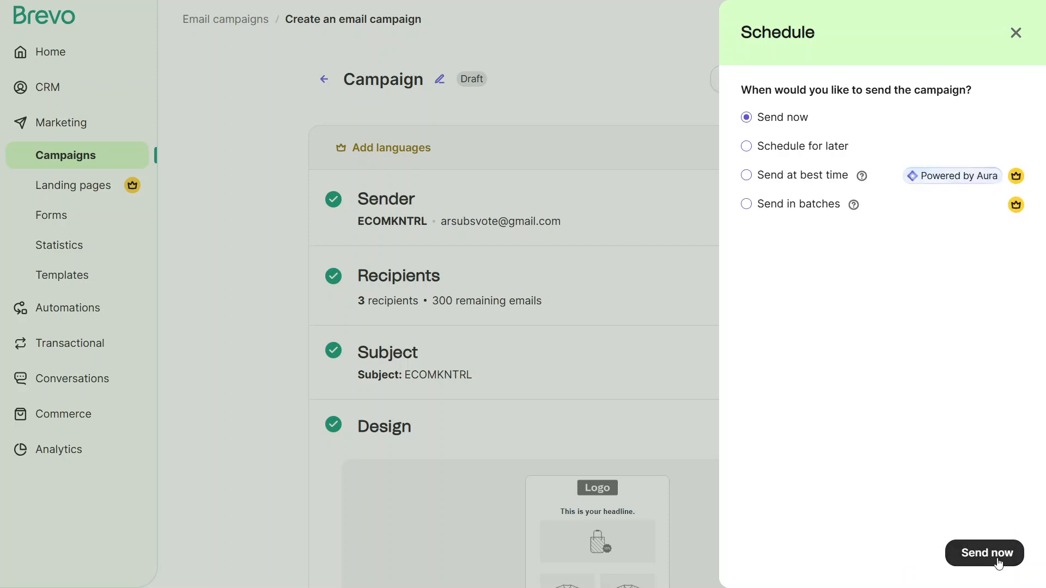
{"action": "left_click", "coordinate": [1017, 35]}
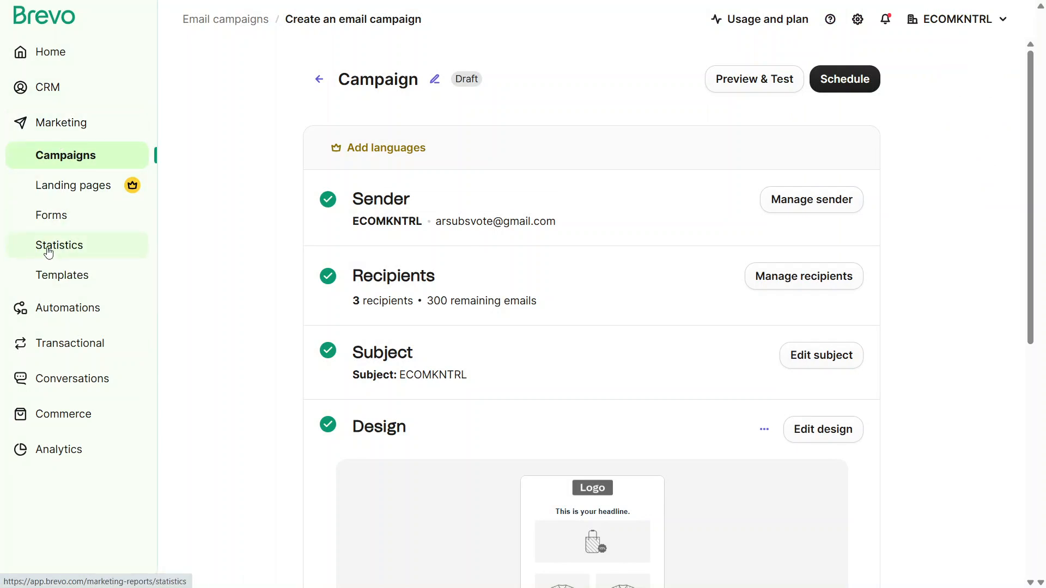
Examine the marketing statistics, covering the summary metrics and the Email Campaigns section.
{"action": "left_click", "coordinate": [78, 257]}
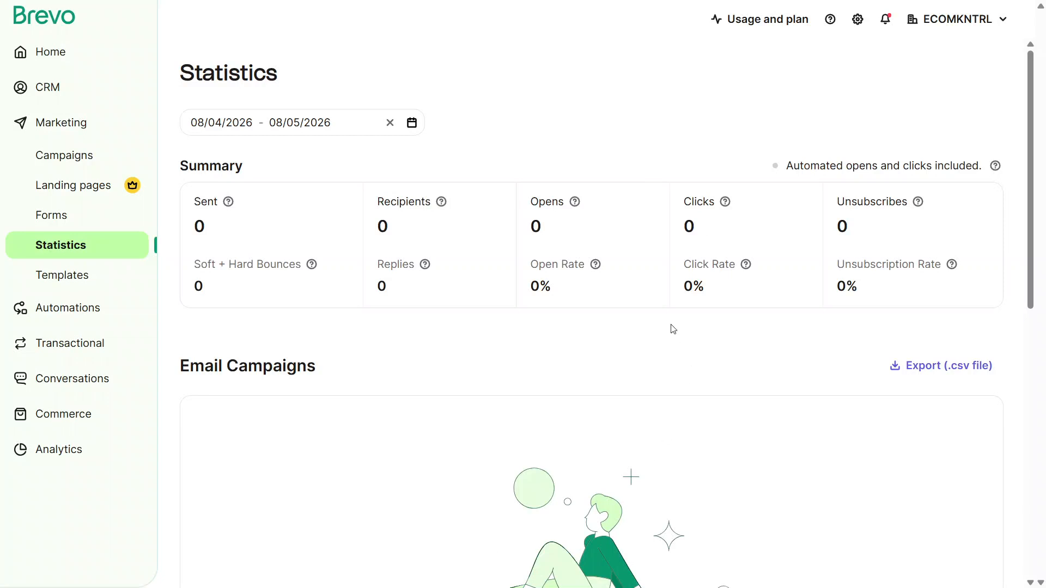
{"action": "scroll", "coordinate": [674, 329], "scroll_direction": "down", "scroll_amount": 2}
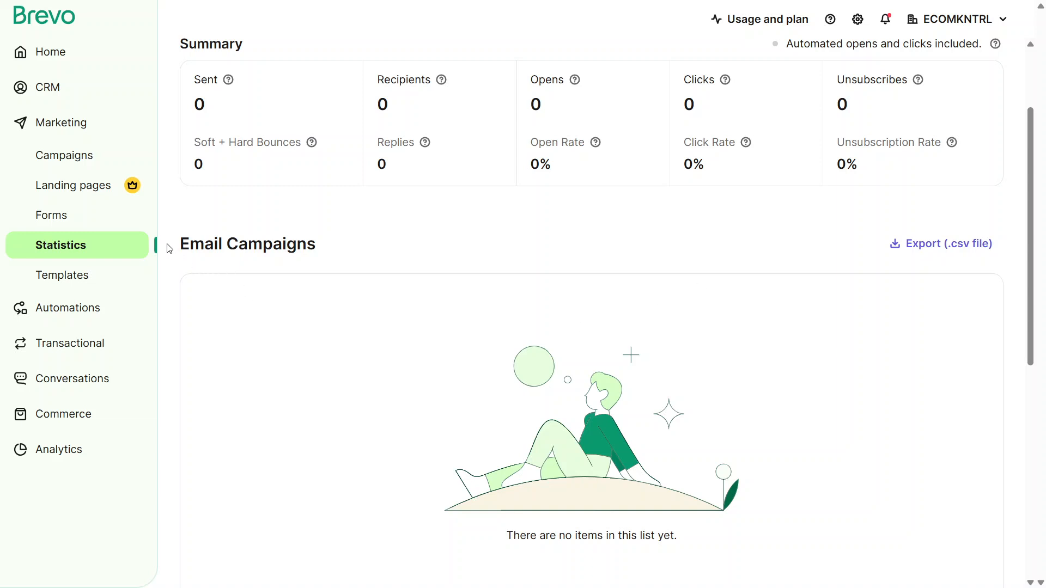
{"action": "left_click_drag", "start_coordinate": [183, 248], "coordinate": [332, 254]}
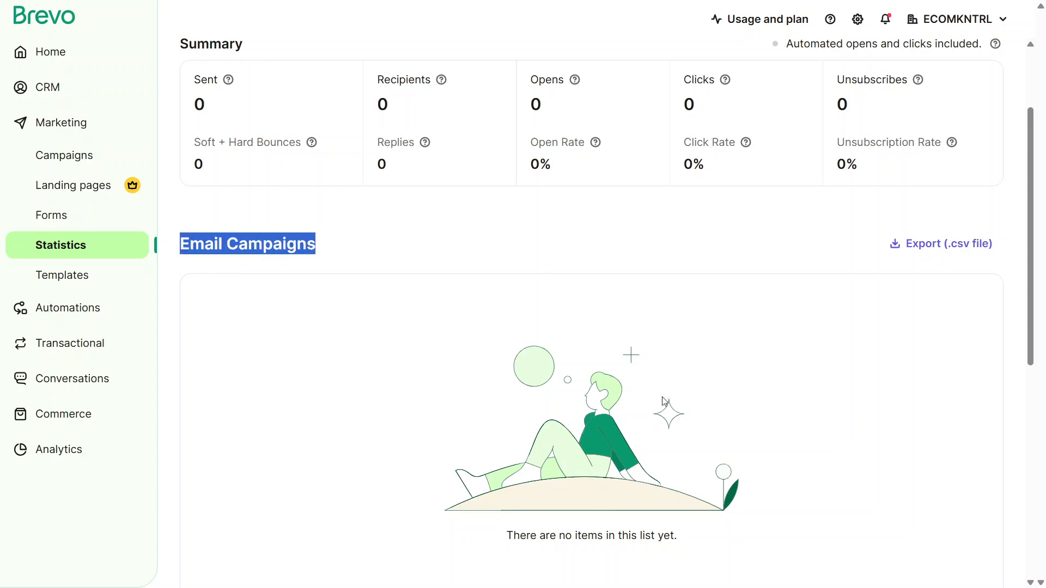